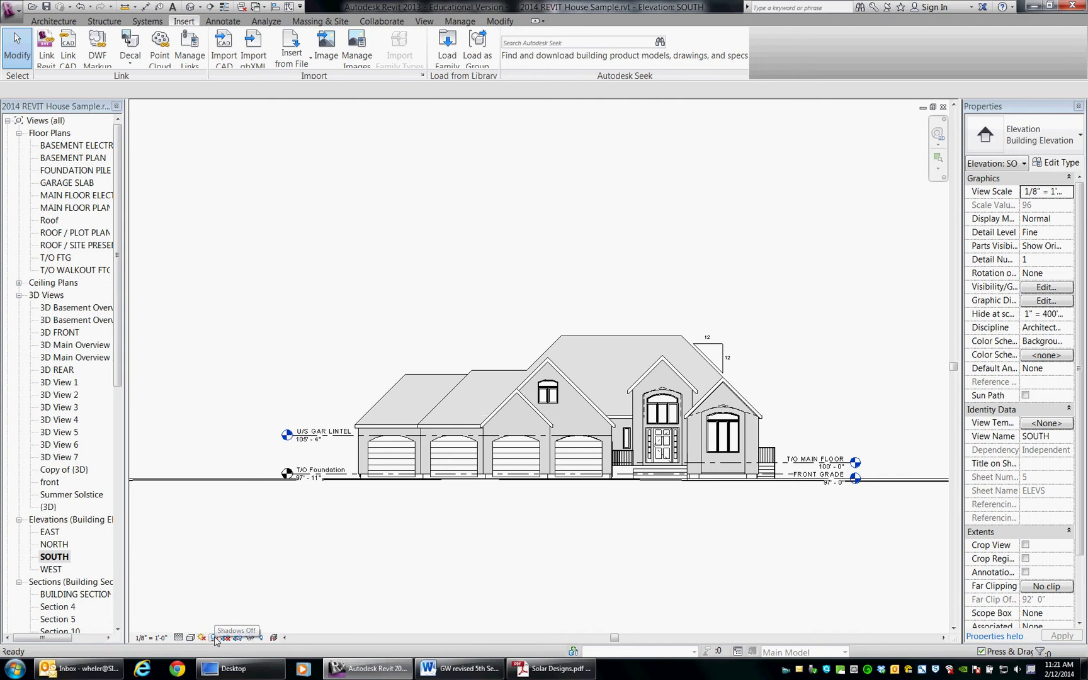
Turn on shadows in the South elevation and choose a Still solar study in the sun settings
{"action": "left_click", "coordinate": [215, 638]}
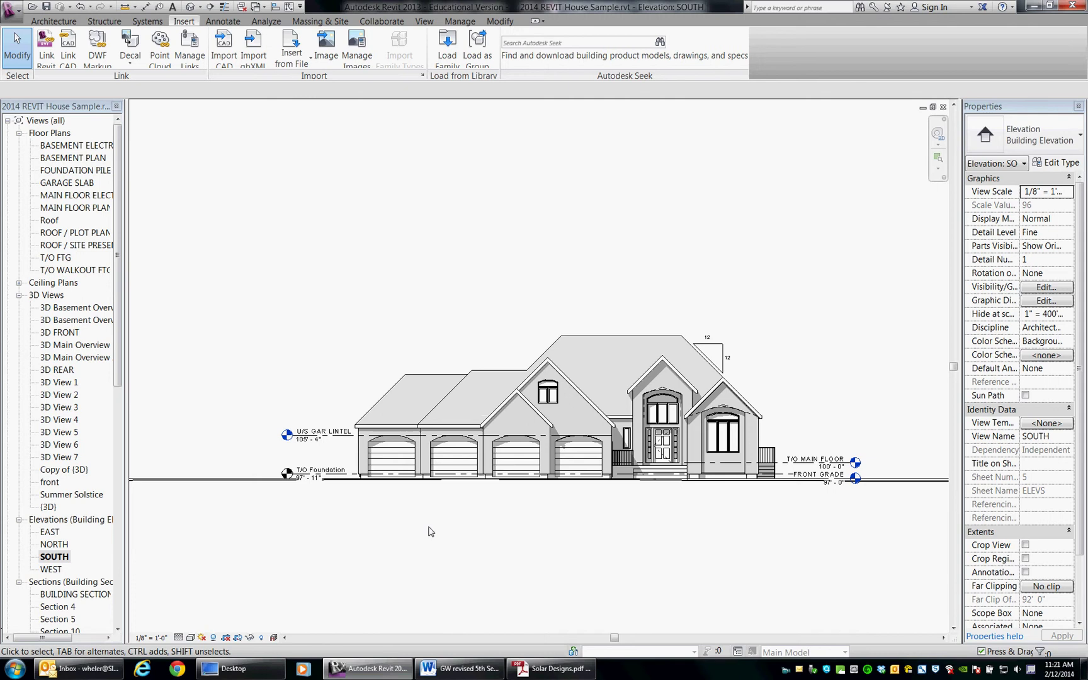
{"action": "left_click", "coordinate": [202, 637]}
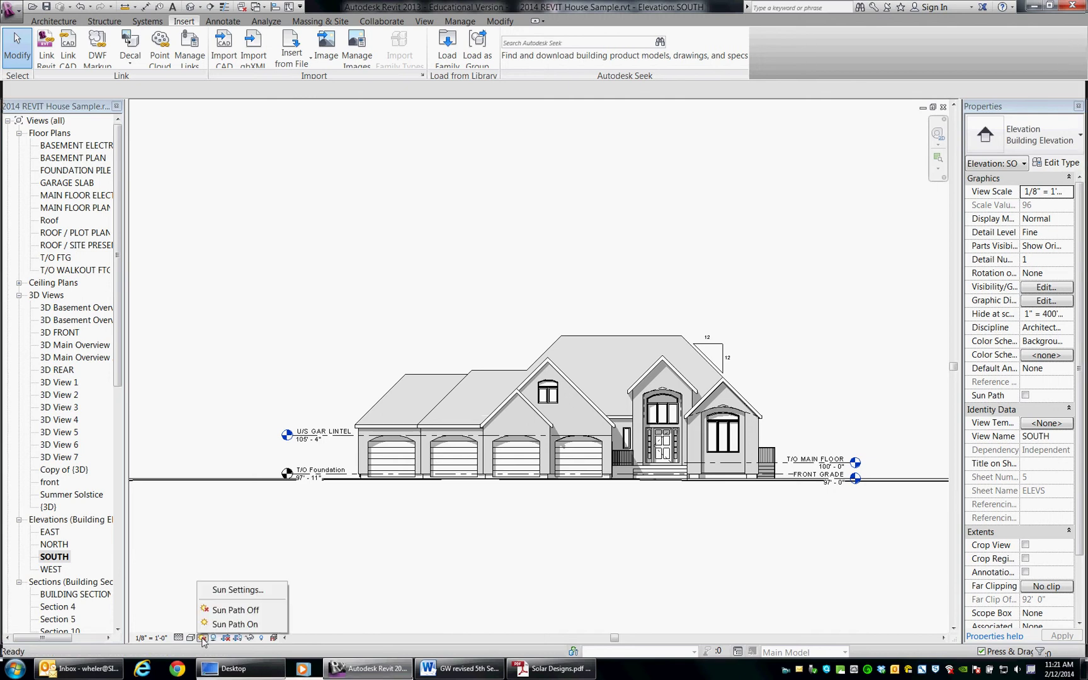
{"action": "left_click", "coordinate": [236, 590]}
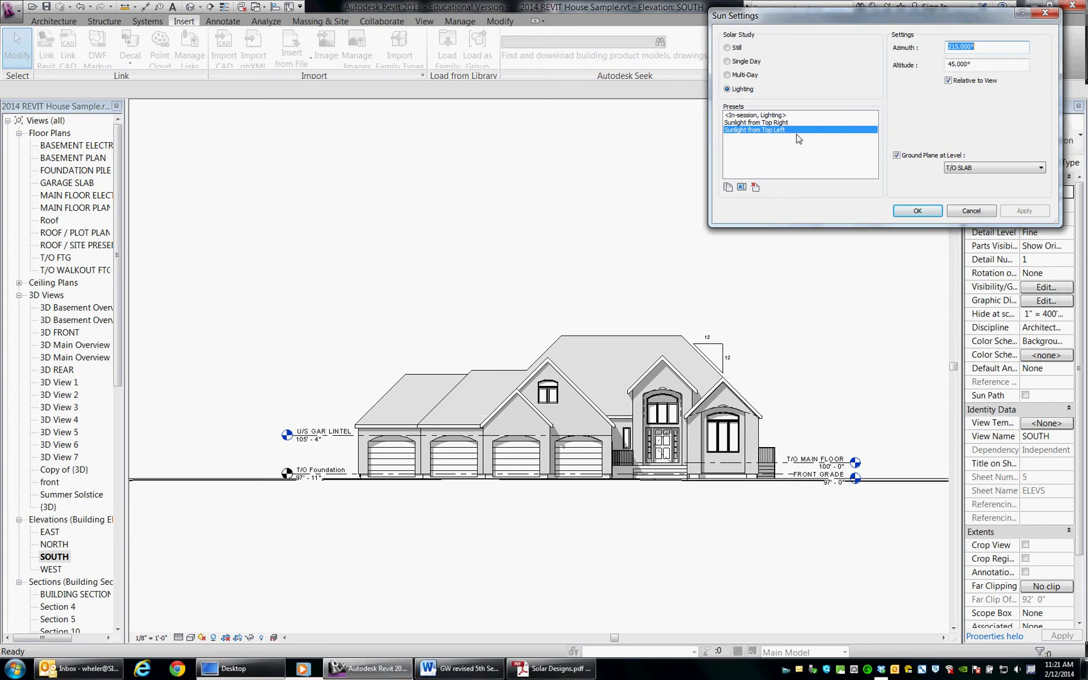
{"action": "left_click", "coordinate": [728, 48]}
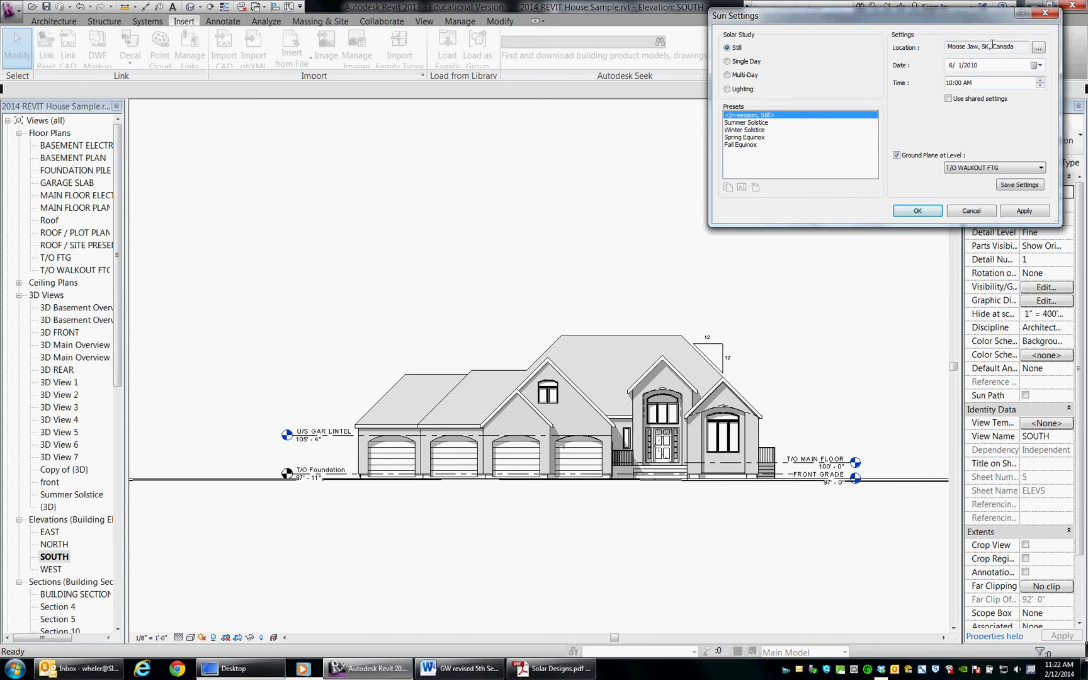
Set the project location to Toronto, ON, Canada using the Internet Mapping Service
{"action": "left_click", "coordinate": [1038, 48]}
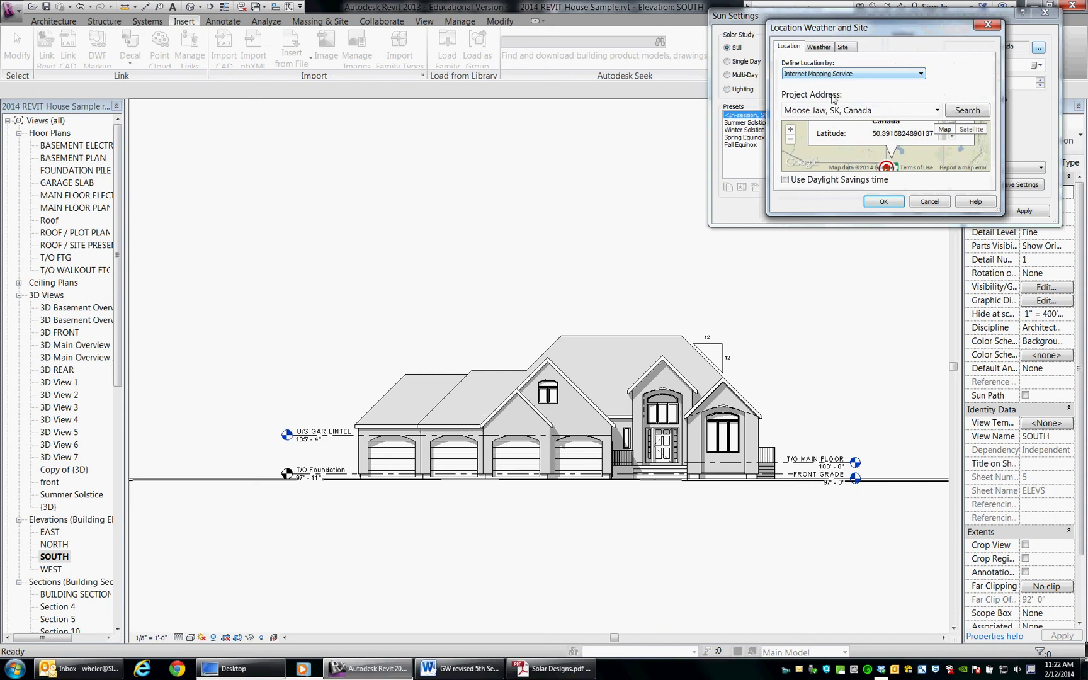
{"action": "left_click", "coordinate": [884, 108]}
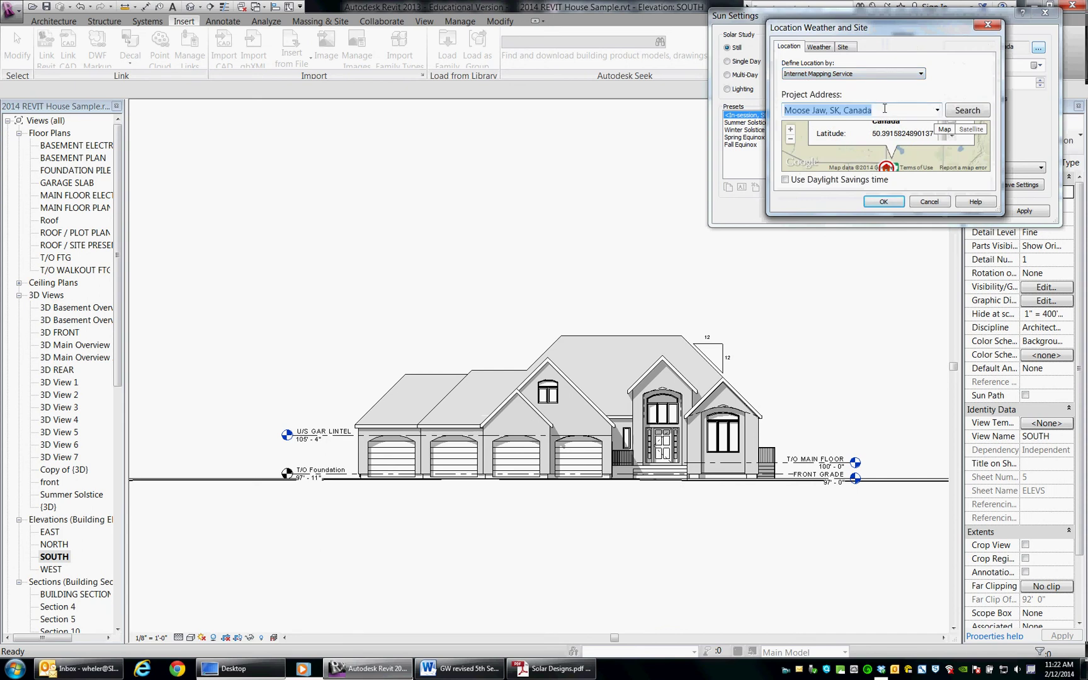
{"action": "type", "text": "toro"}
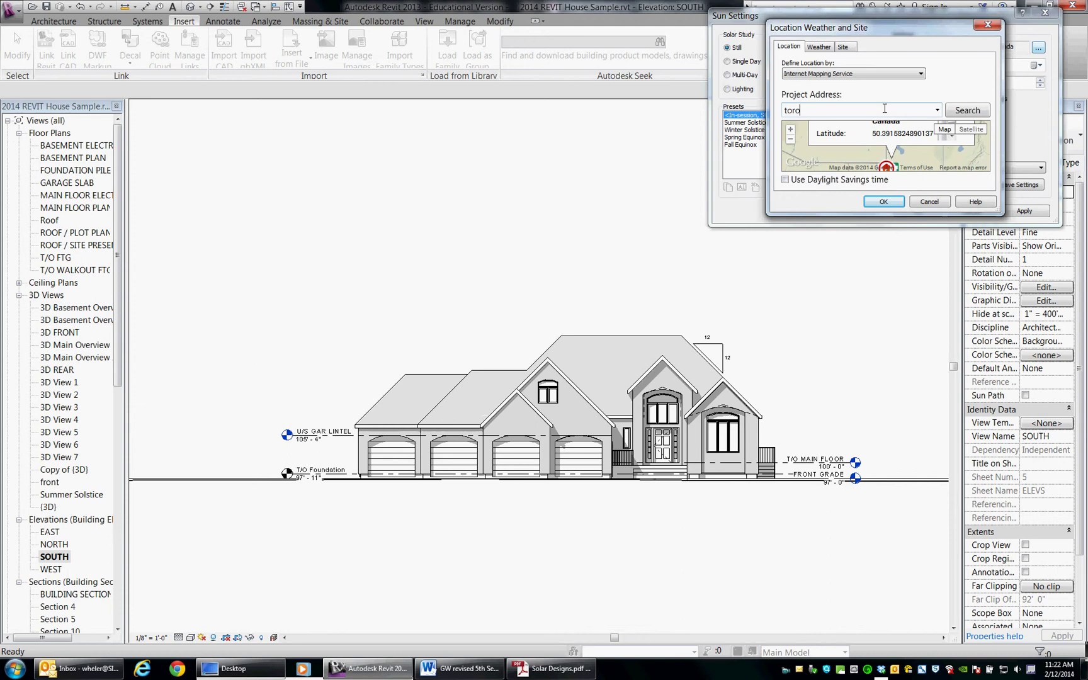
{"action": "type", "text": "nto"}
{"action": "left_click", "coordinate": [966, 111]}
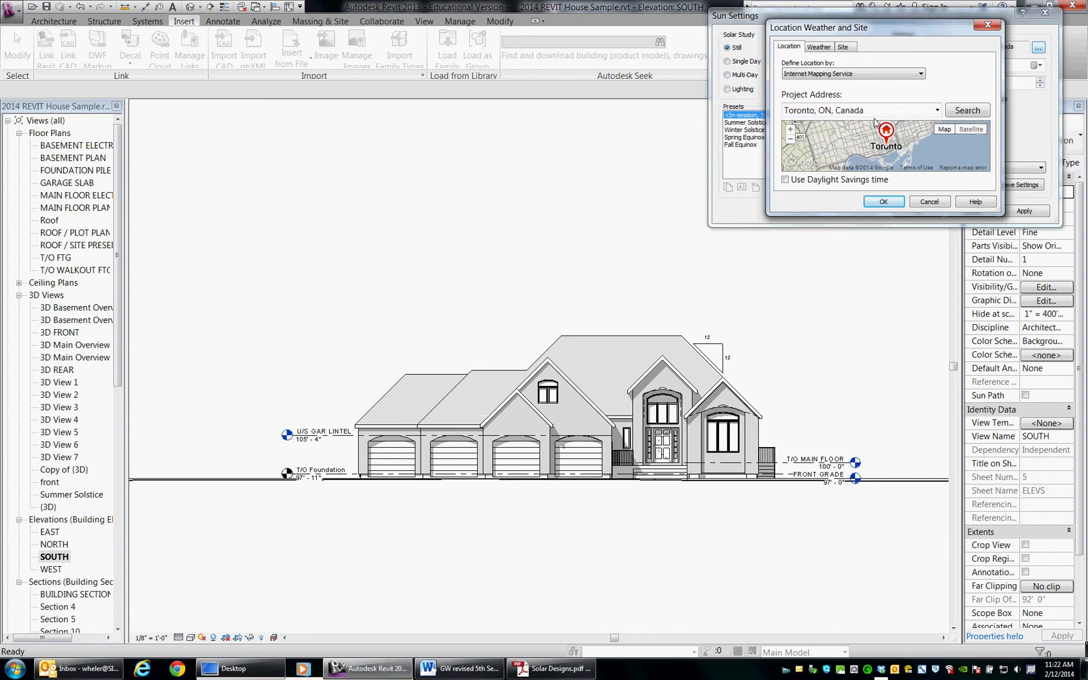
{"action": "left_click", "coordinate": [883, 202]}
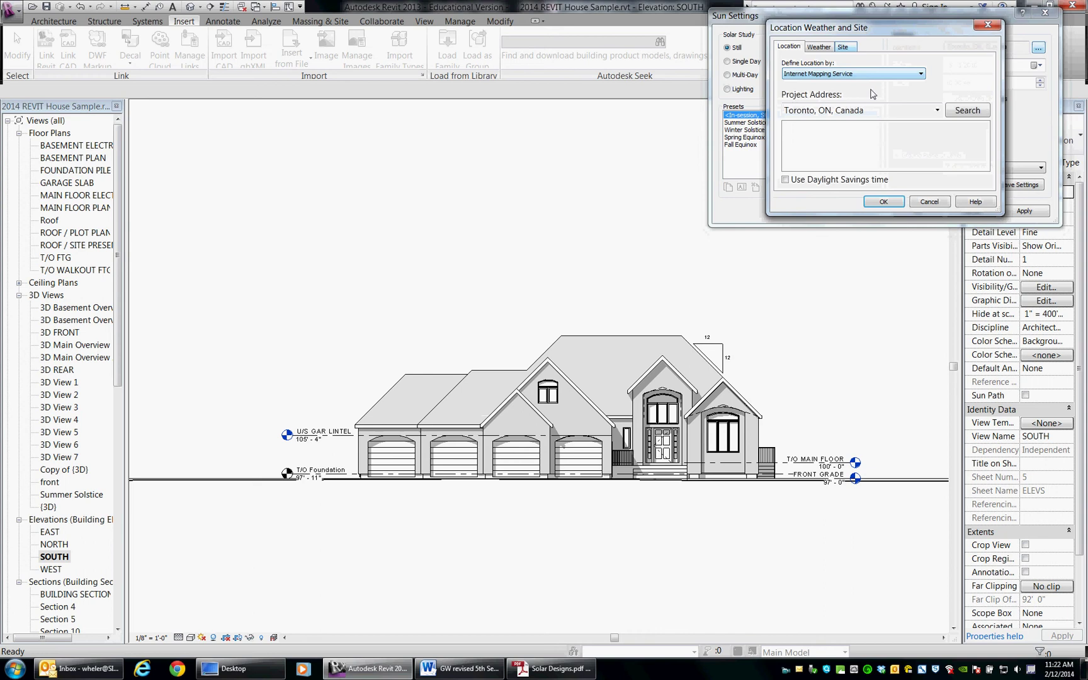
Set the project location to Moose Jaw, SK, Canada
{"action": "type", "text": "Moos"}
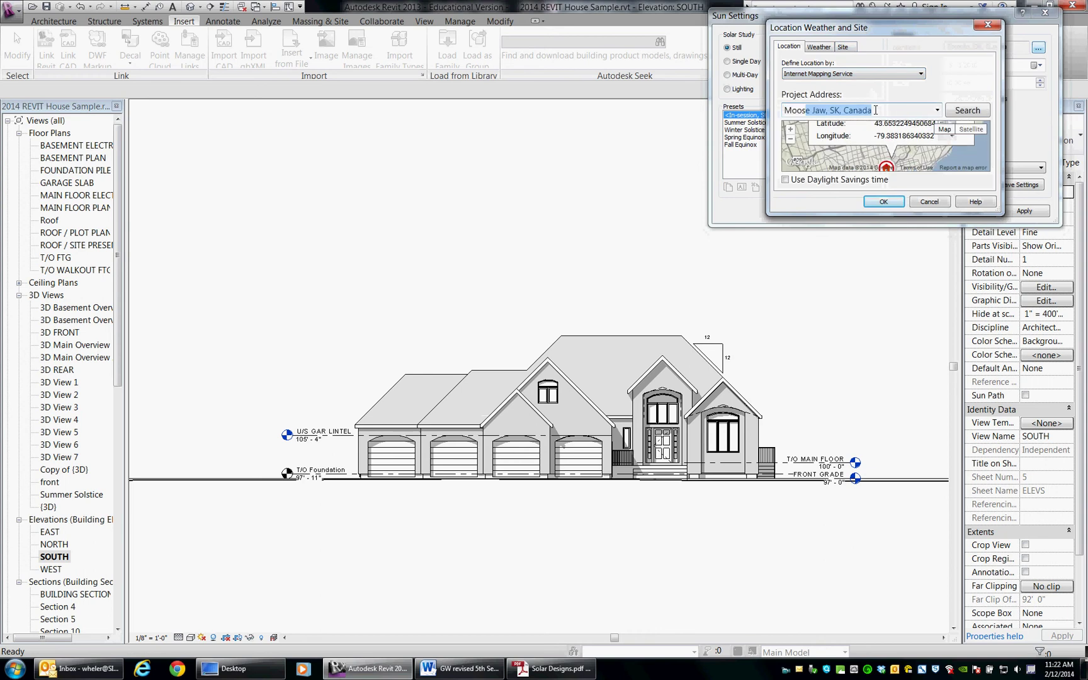
{"action": "type", "text": "e Jaw"}
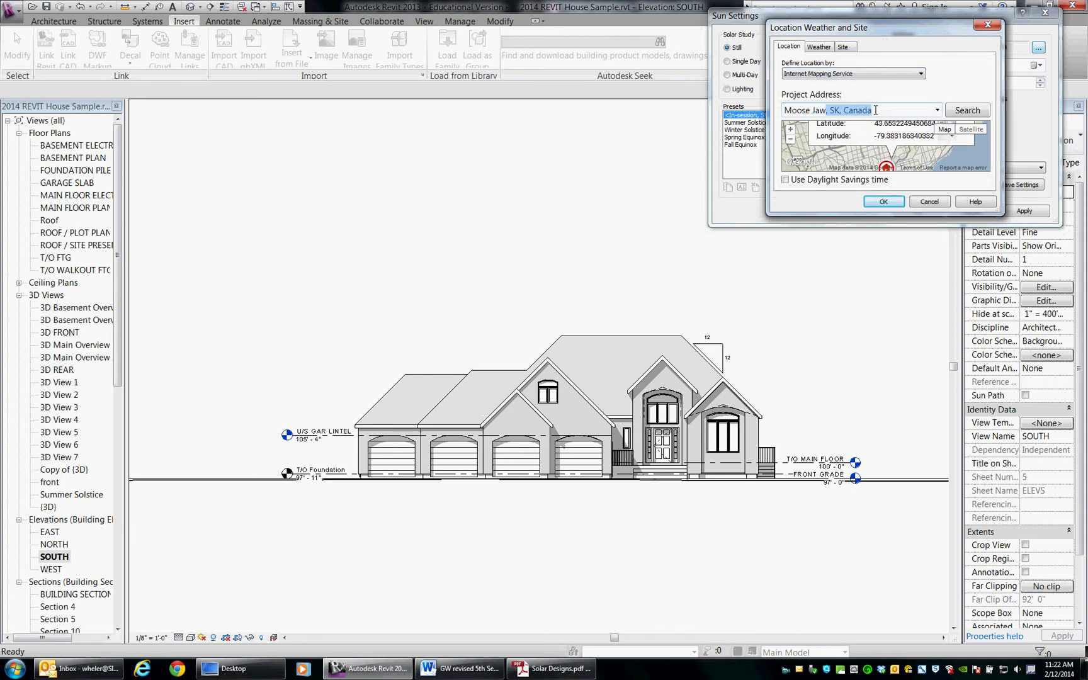
{"action": "left_click", "coordinate": [959, 112]}
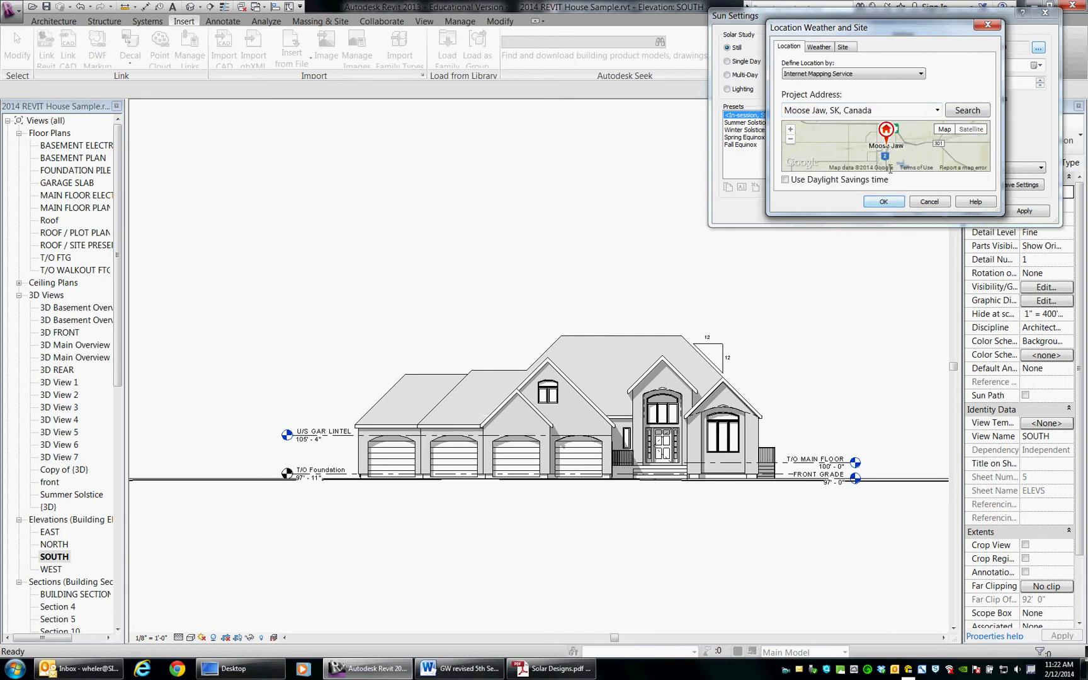
{"action": "left_click", "coordinate": [884, 202]}
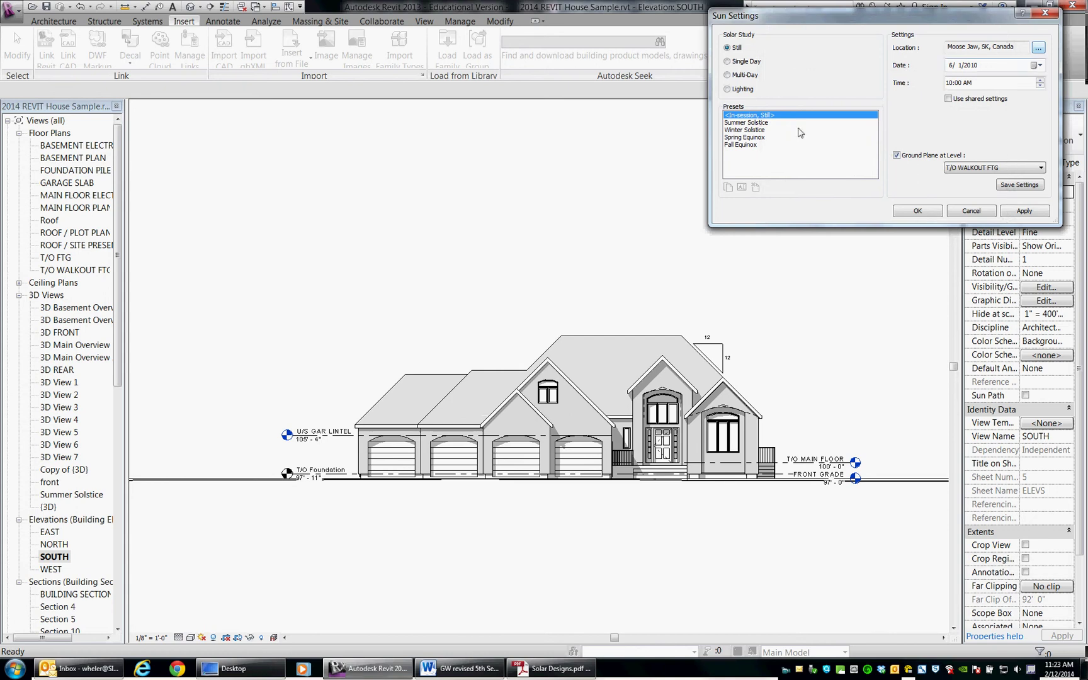
Review the date and time settings of the in-session, solstice and equinox presets
{"action": "left_click", "coordinate": [755, 122]}
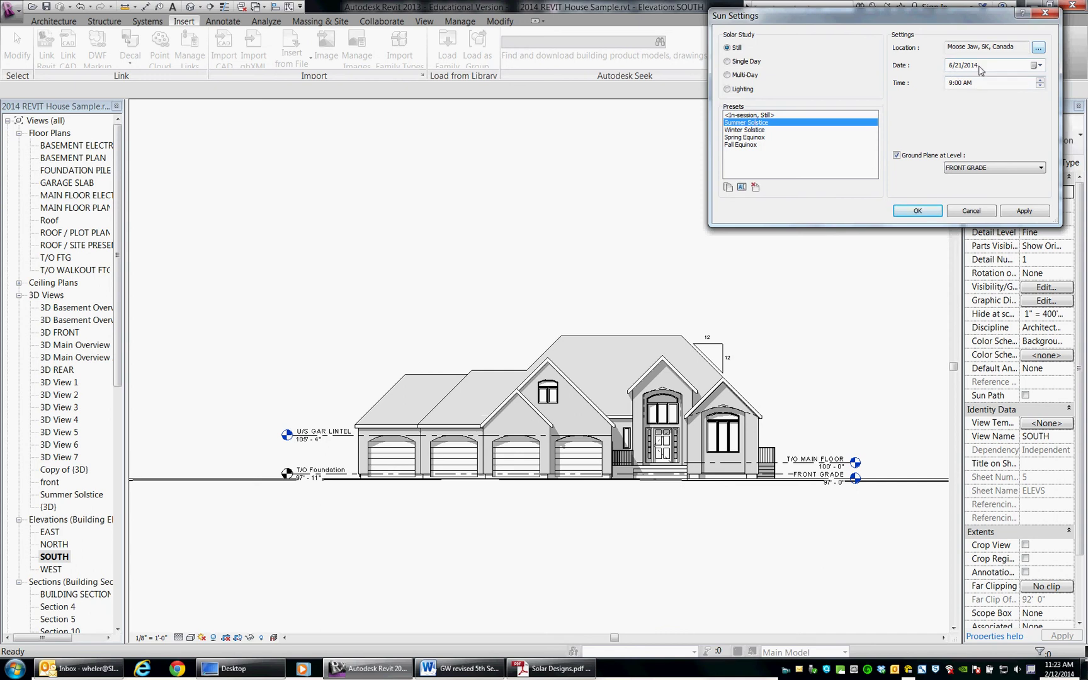
{"action": "left_click", "coordinate": [976, 68]}
{"action": "type", "text": "2010"}
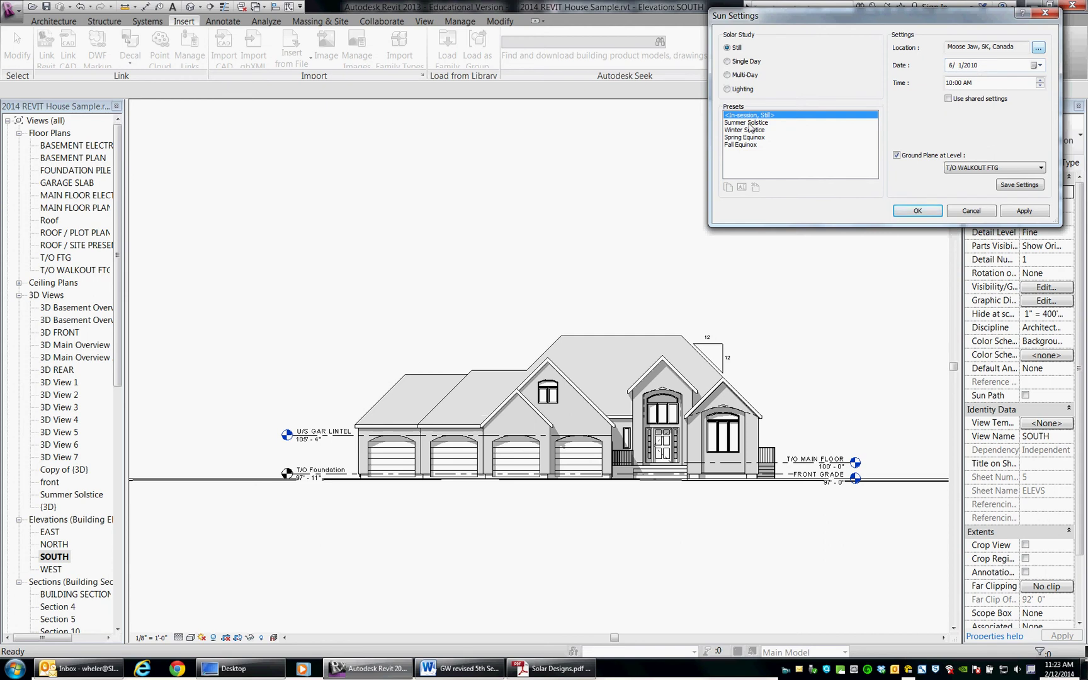
{"action": "left_click", "coordinate": [748, 123]}
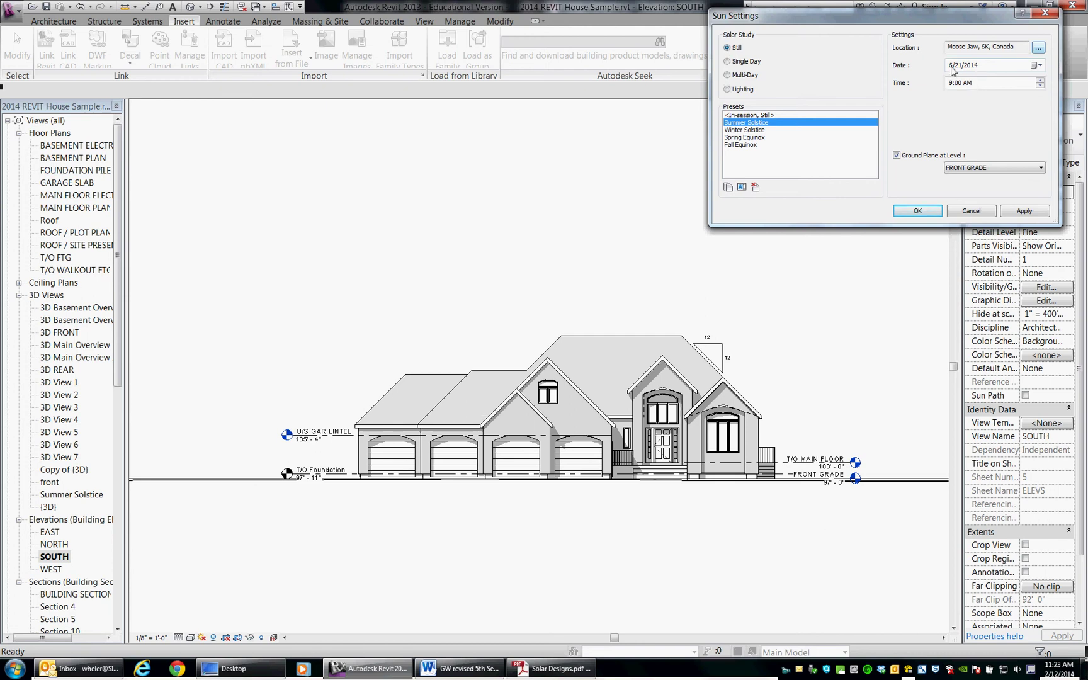
{"action": "left_click", "coordinate": [749, 131]}
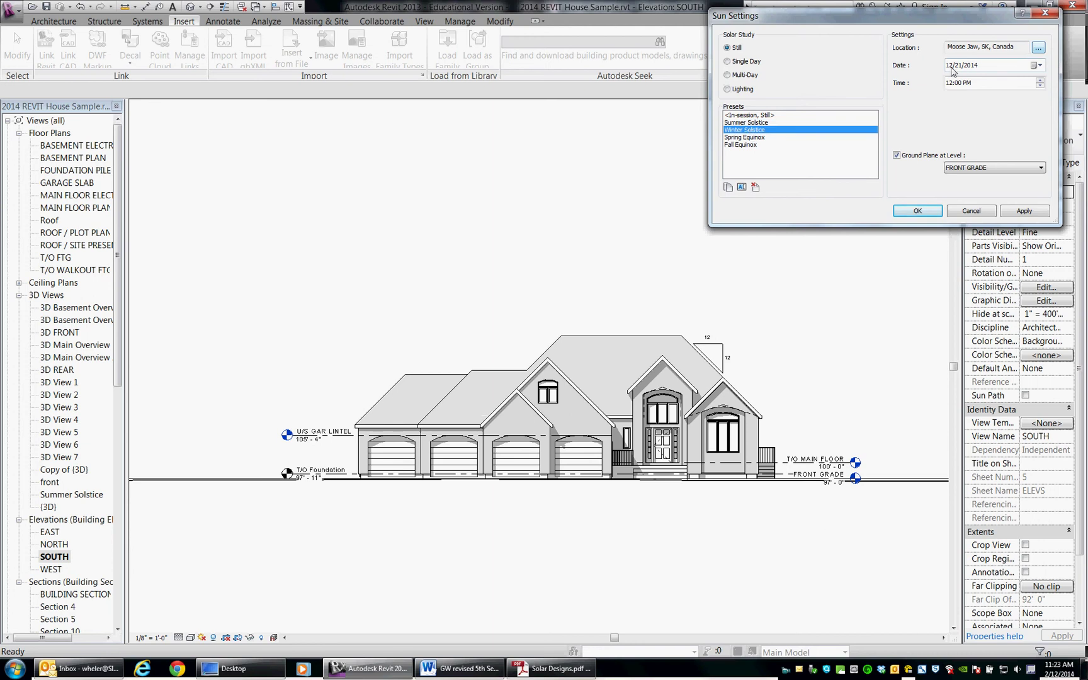
{"action": "left_click", "coordinate": [754, 138]}
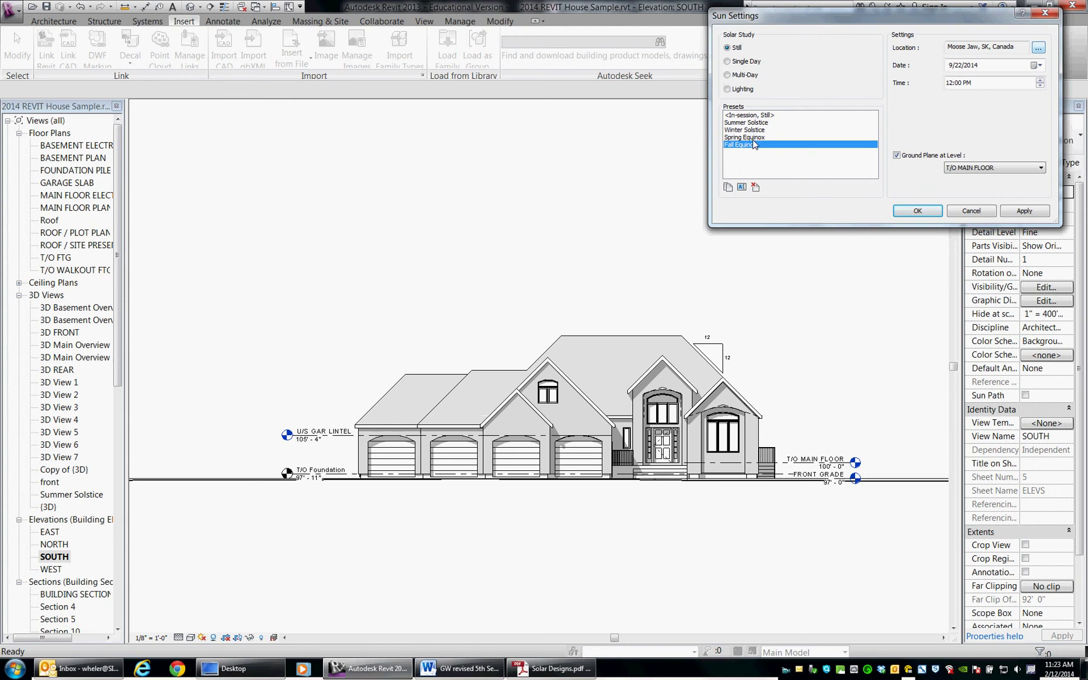
Apply the Summer Solstice preset at 9:00 AM with the ground plane at level FRONT GRADE
{"action": "left_click", "coordinate": [756, 122]}
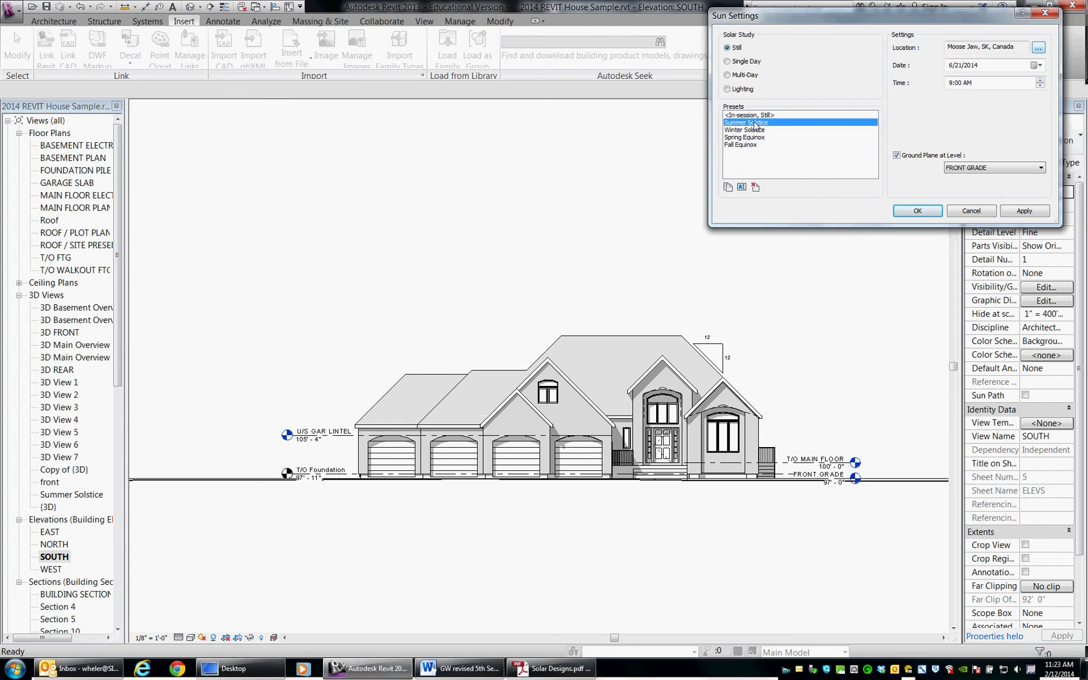
{"action": "left_click", "coordinate": [1040, 80]}
{"action": "left_click", "coordinate": [1040, 81]}
{"action": "left_click", "coordinate": [1040, 85]}
{"action": "left_click", "coordinate": [1040, 86]}
{"action": "left_click", "coordinate": [1011, 169]}
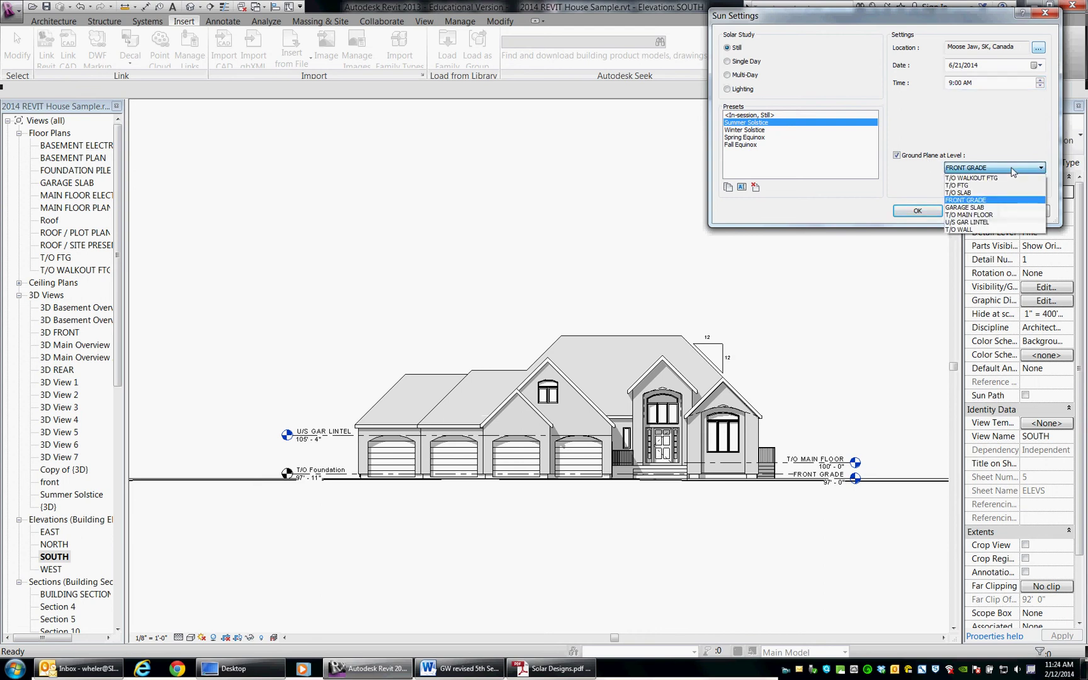
{"action": "left_click", "coordinate": [995, 200]}
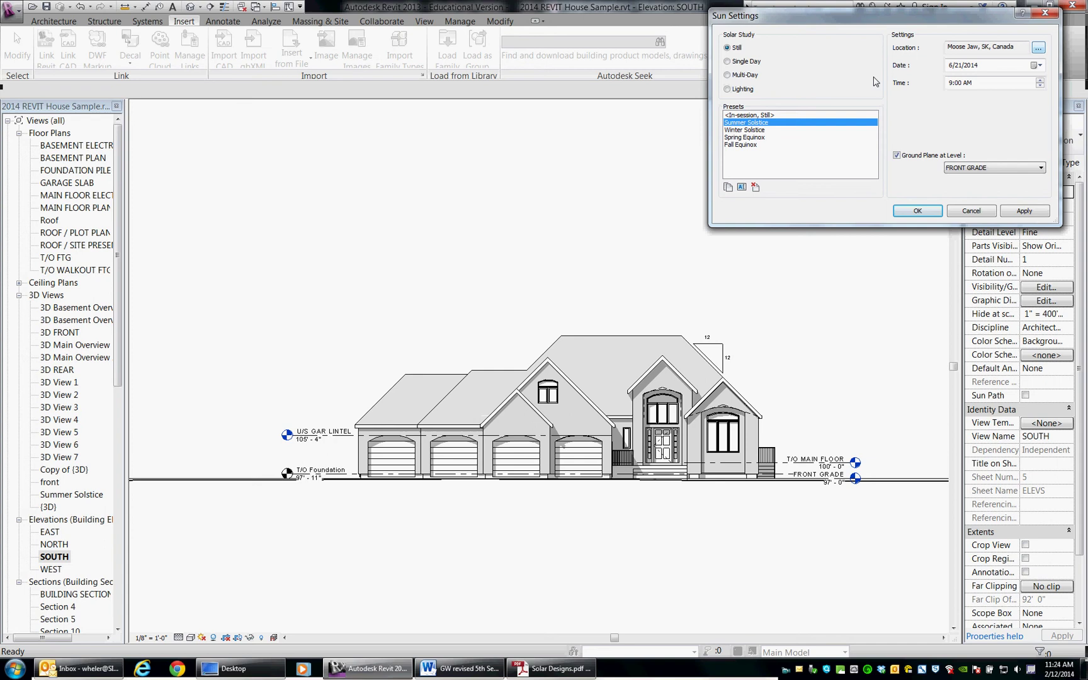
{"action": "left_click", "coordinate": [1031, 211]}
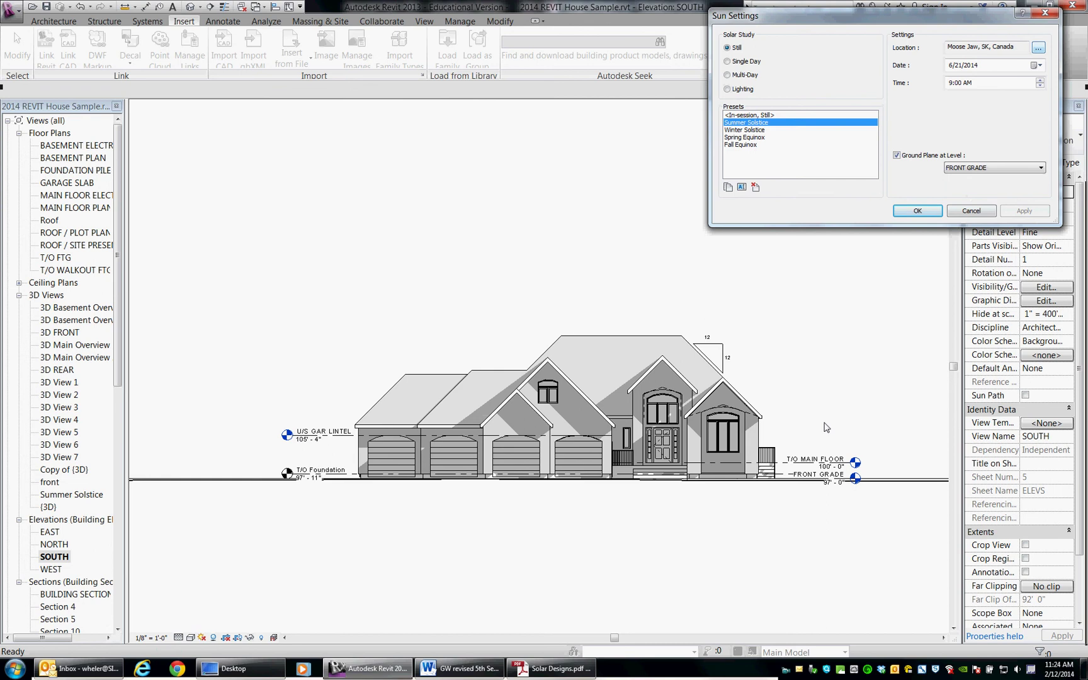
{"action": "left_click", "coordinate": [918, 211]}
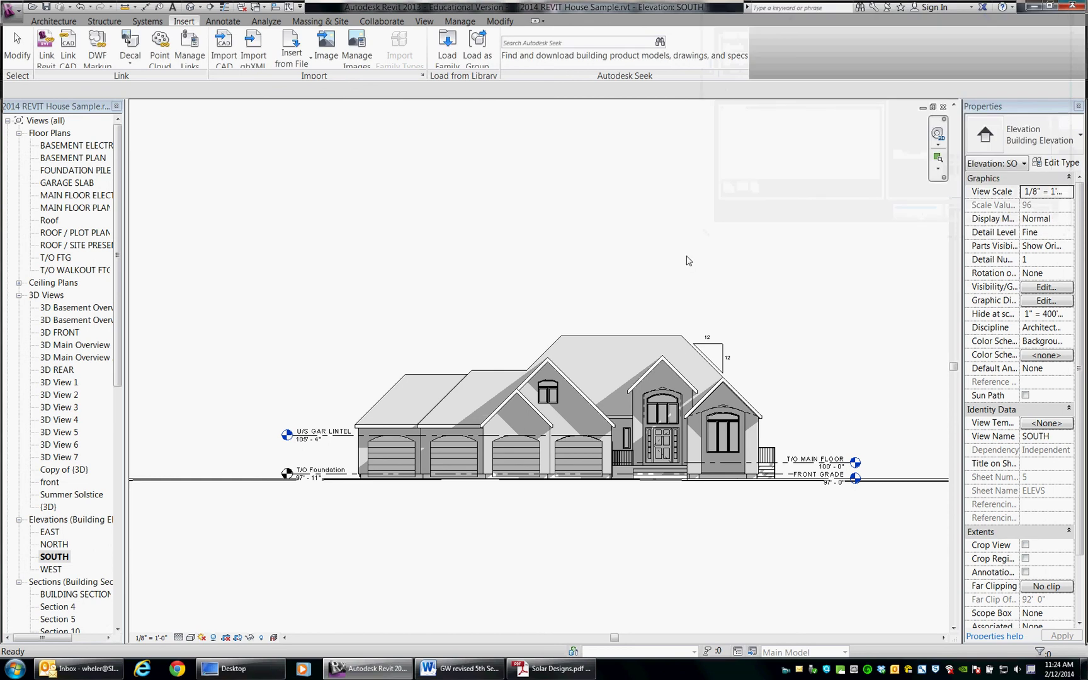
Turn on the sun path in the South elevation, declining to save the project or change the reminder interval
{"action": "left_click", "coordinate": [201, 638]}
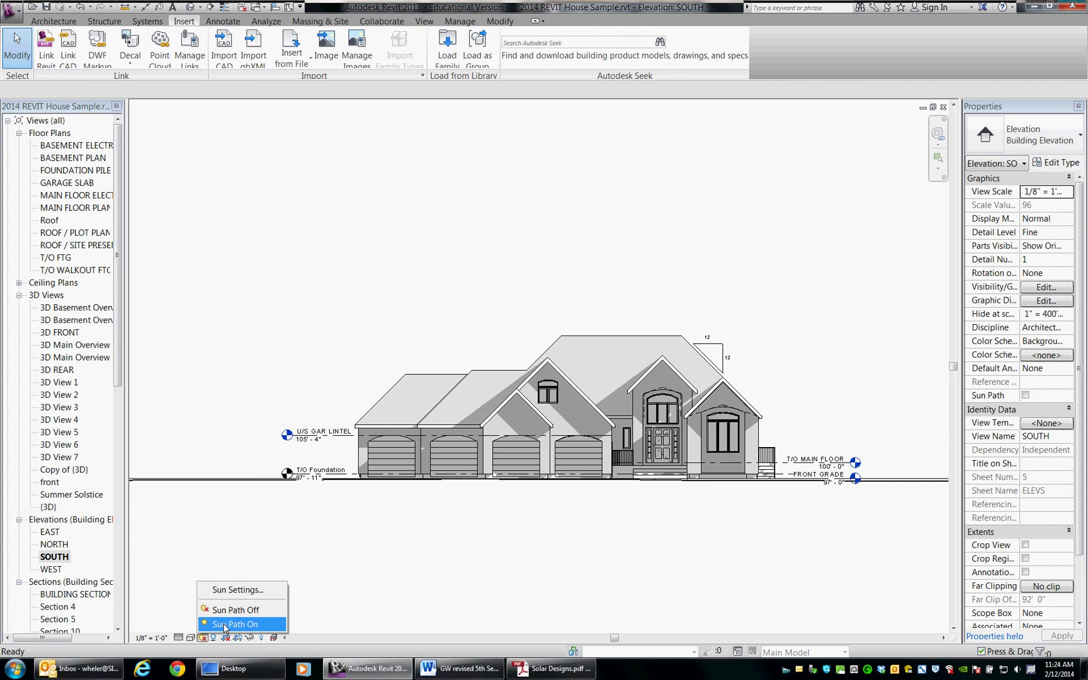
{"action": "left_click", "coordinate": [224, 625]}
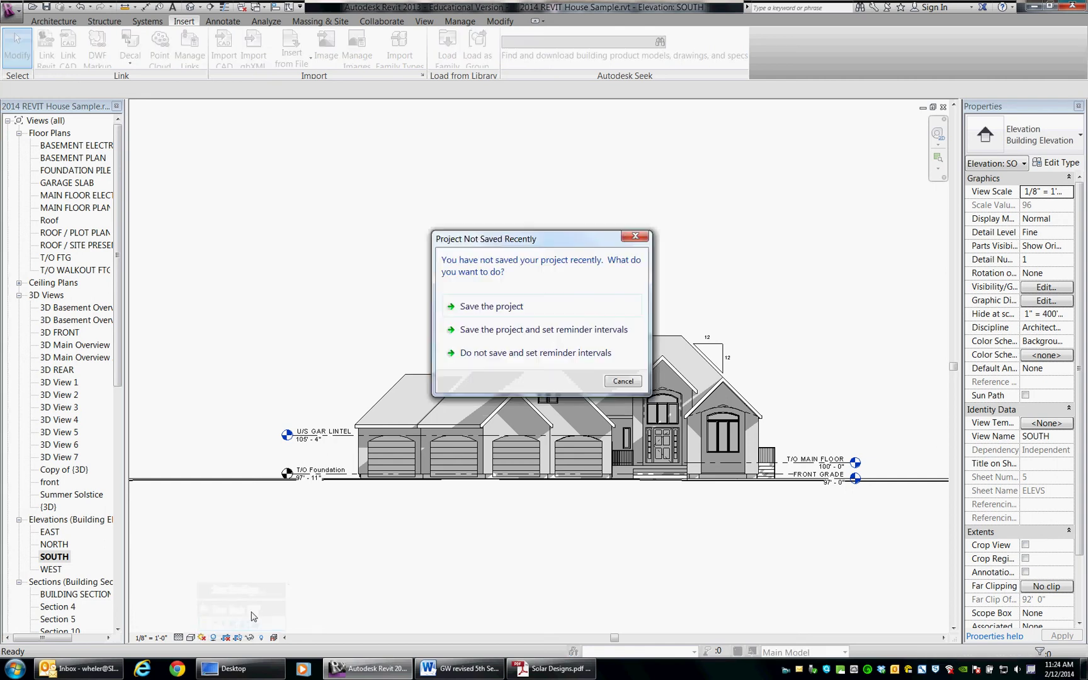
{"action": "left_click", "coordinate": [566, 353]}
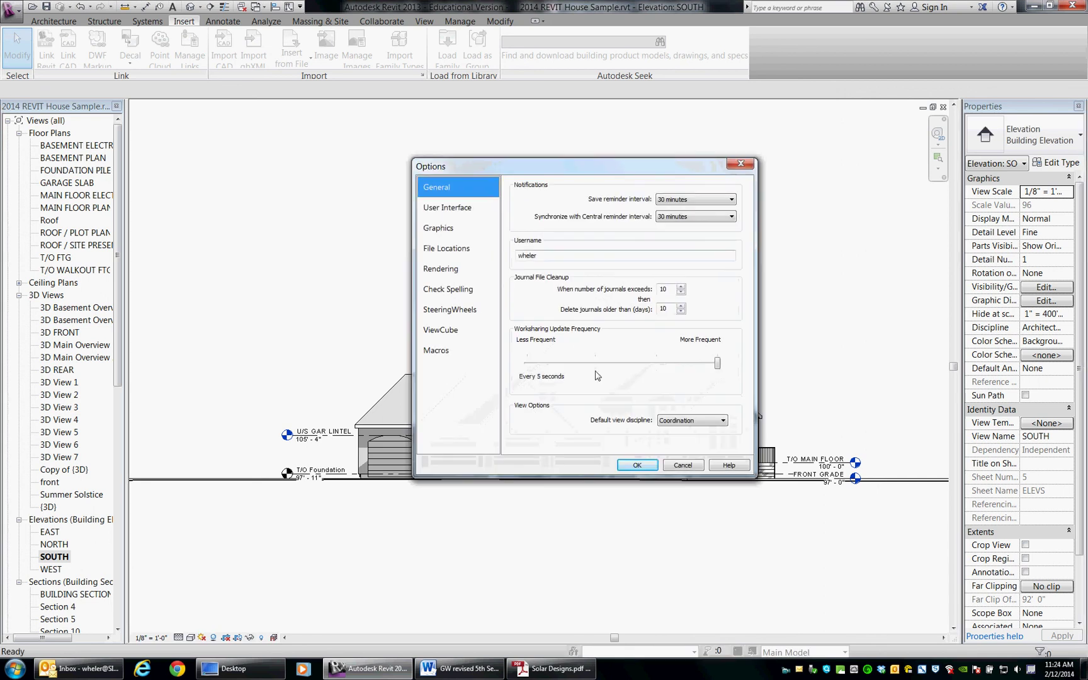
{"action": "left_click", "coordinate": [683, 466]}
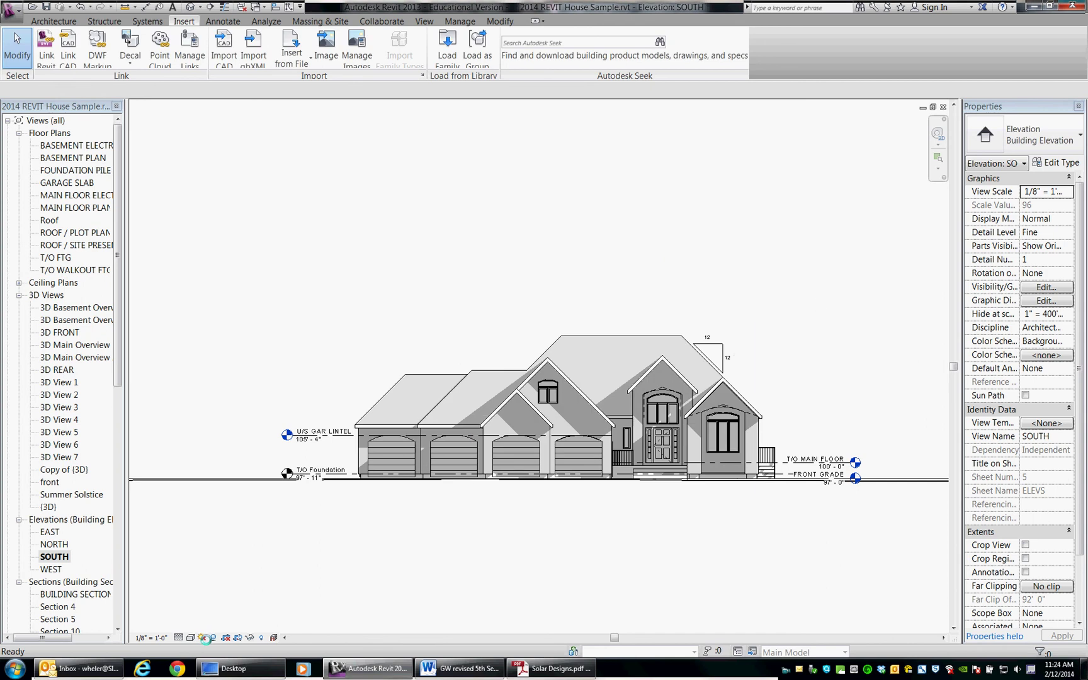
{"action": "left_click", "coordinate": [205, 637]}
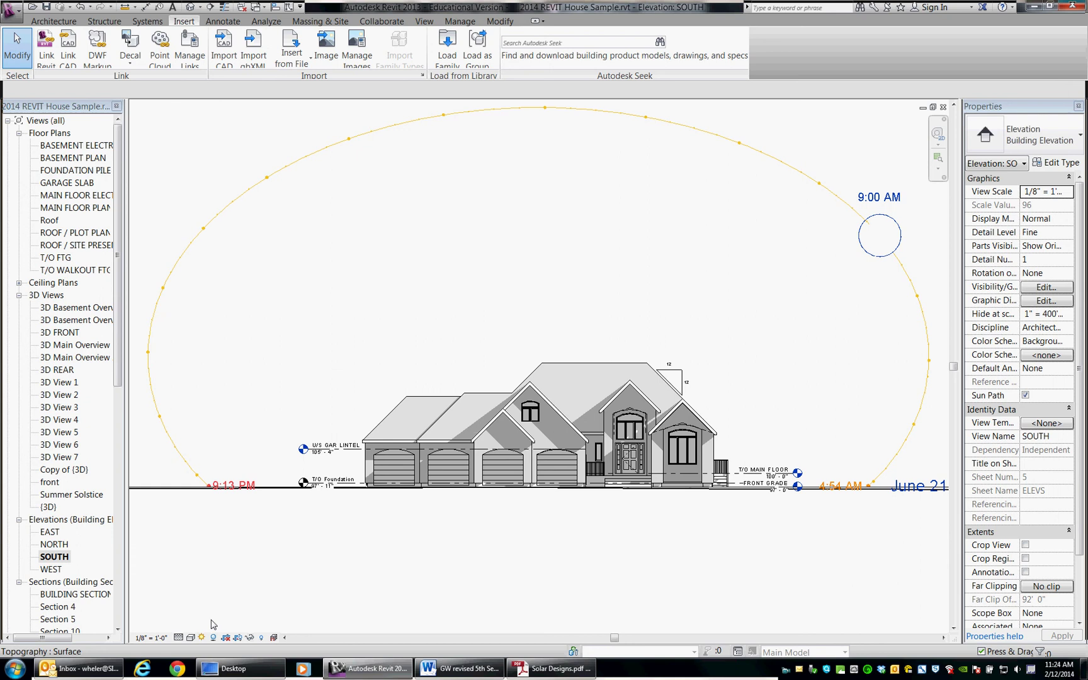
{"action": "left_click", "coordinate": [202, 638]}
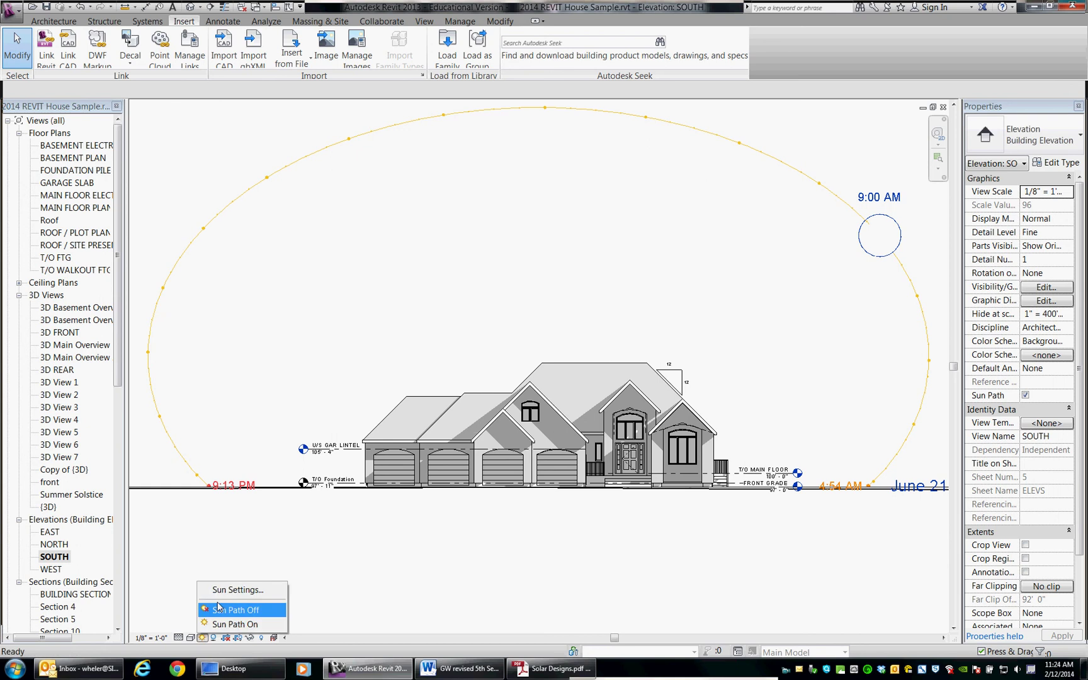
{"action": "left_click", "coordinate": [218, 608]}
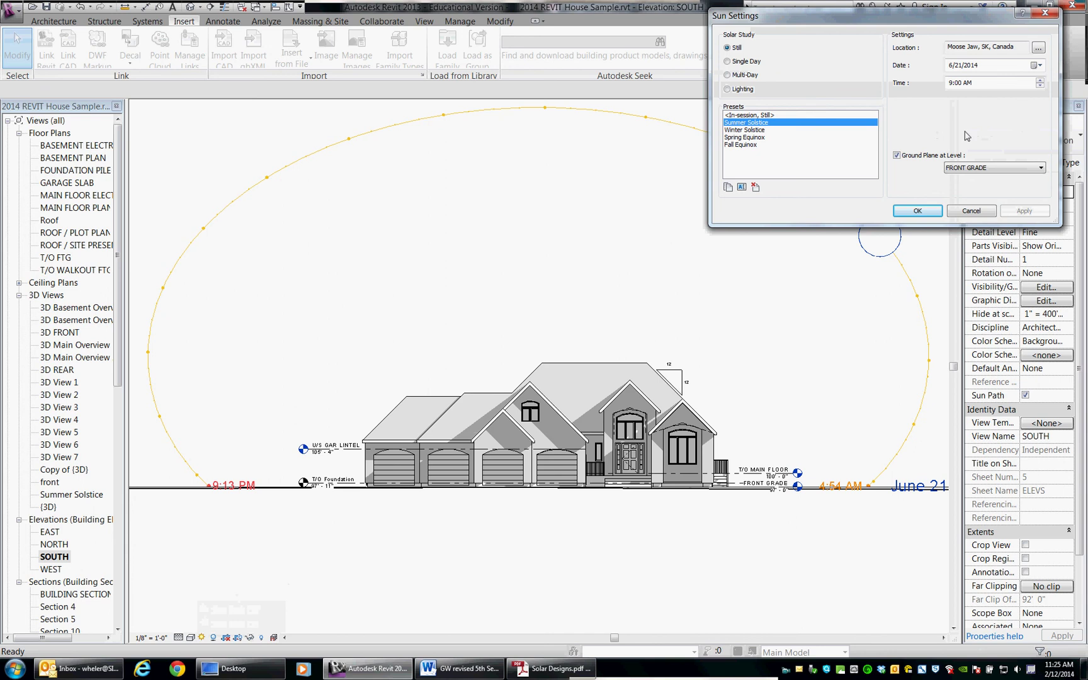
{"action": "left_click", "coordinate": [917, 212]}
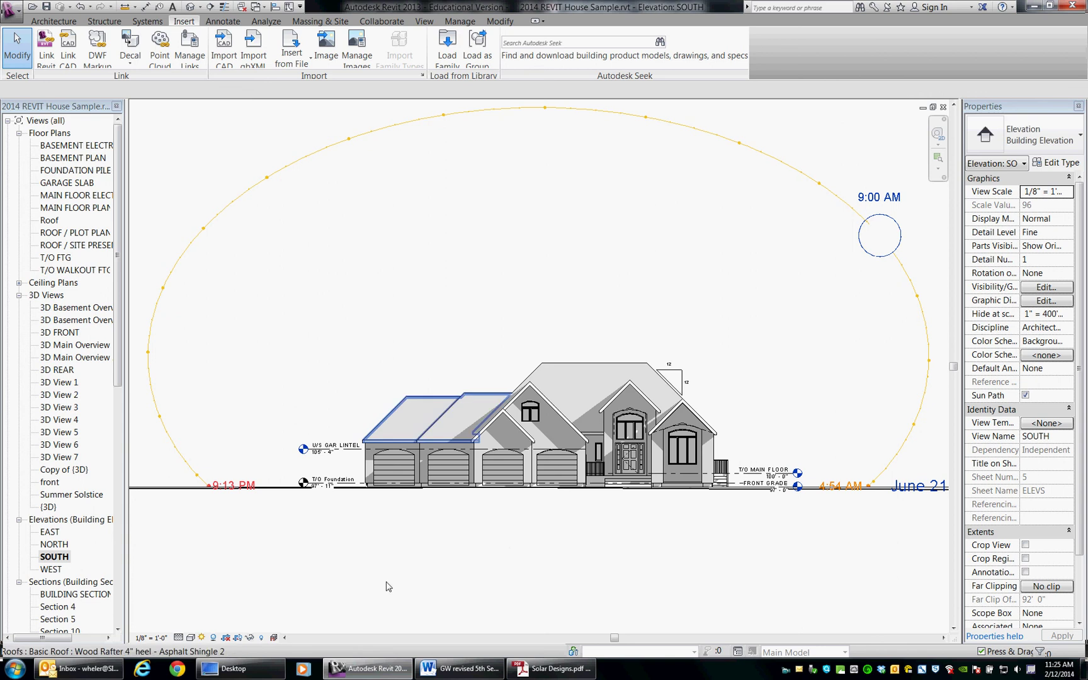
Set the time of the Summer Solstice solar study to 12:00 PM
{"action": "left_click", "coordinate": [201, 638]}
{"action": "left_click", "coordinate": [242, 595]}
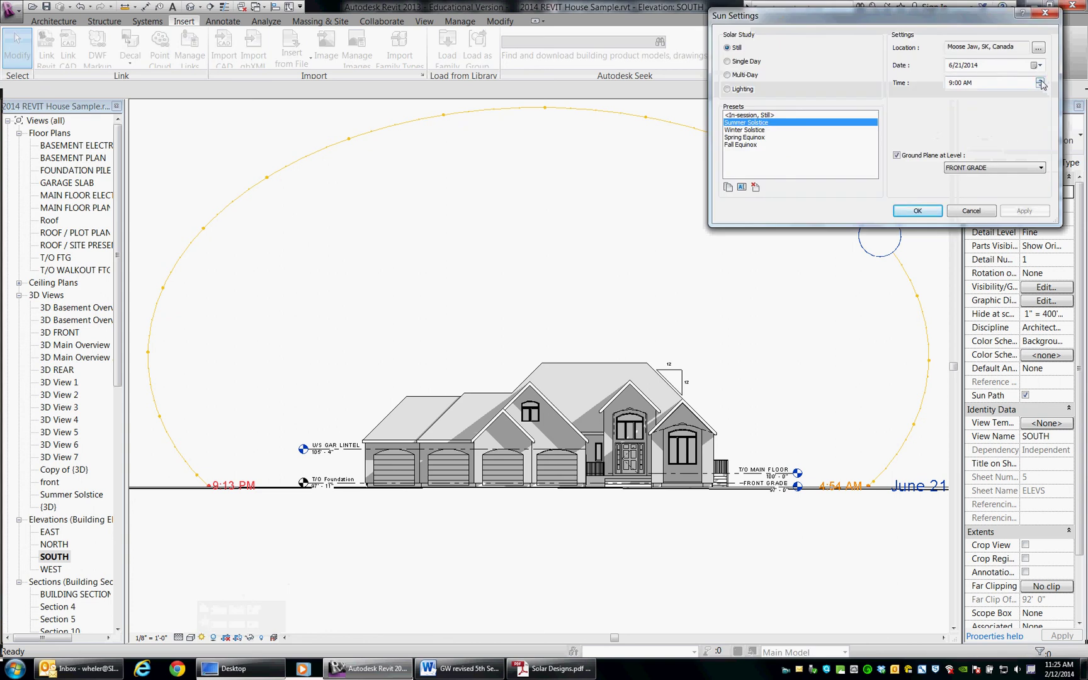
{"action": "left_click", "coordinate": [1039, 81]}
{"action": "left_click", "coordinate": [1039, 80]}
{"action": "left_click", "coordinate": [1039, 81]}
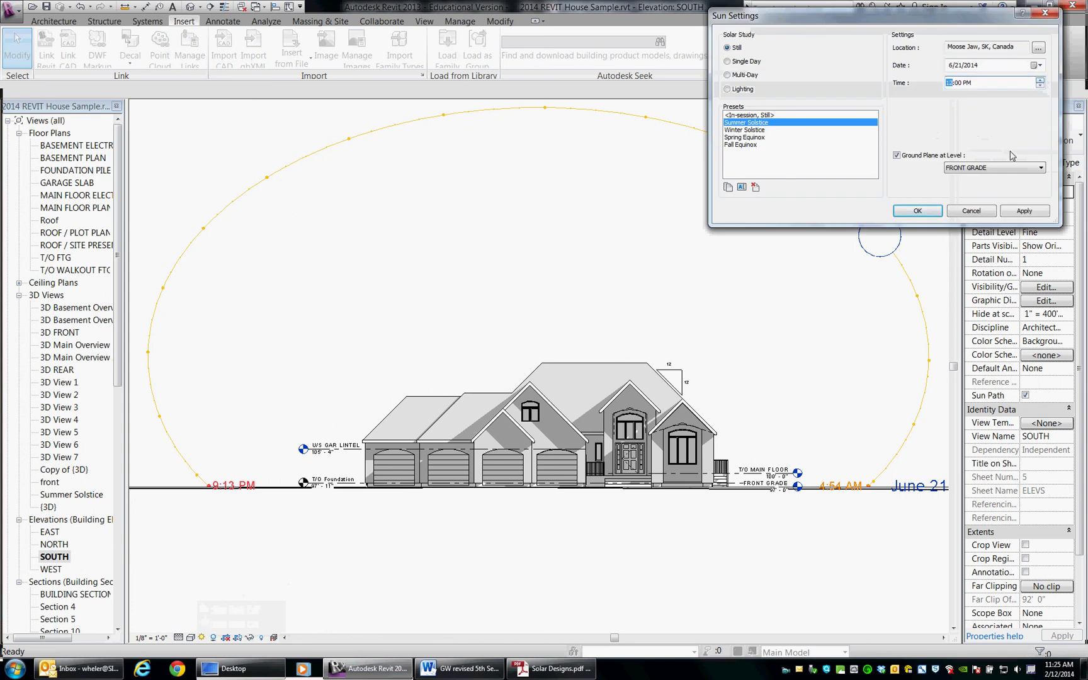
{"action": "left_click", "coordinate": [917, 212]}
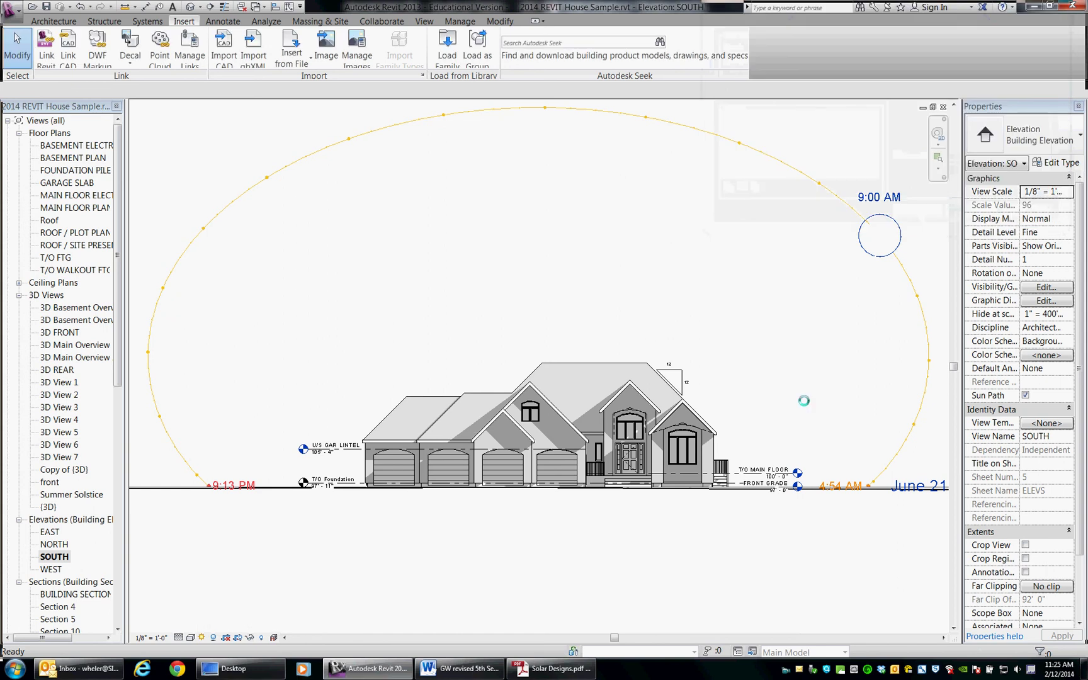
{"action": "left_click_drag", "start_coordinate": [803, 401], "coordinate": [643, 123]}
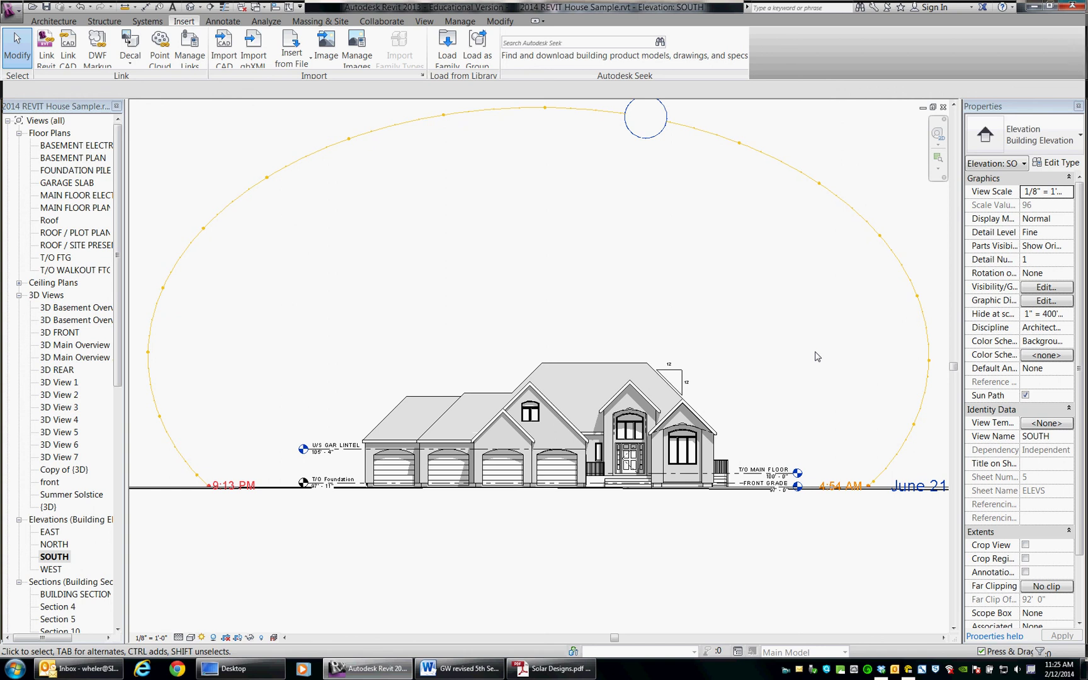
Switch the still solar study to the Winter Solstice preset
{"action": "left_click", "coordinate": [201, 637]}
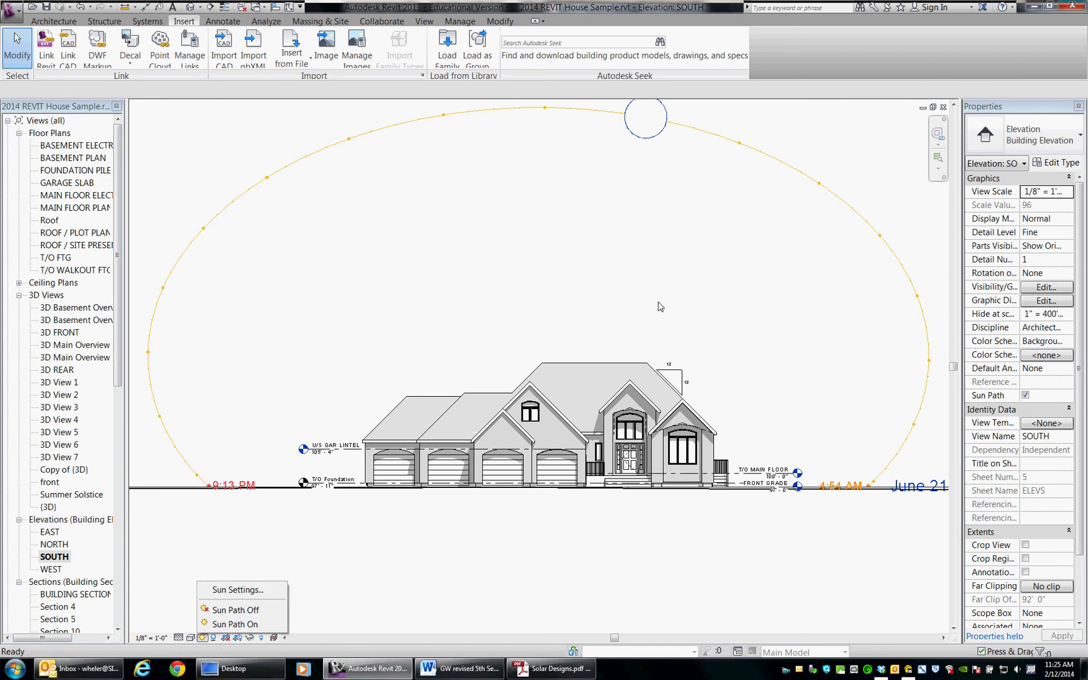
{"action": "left_click", "coordinate": [234, 589]}
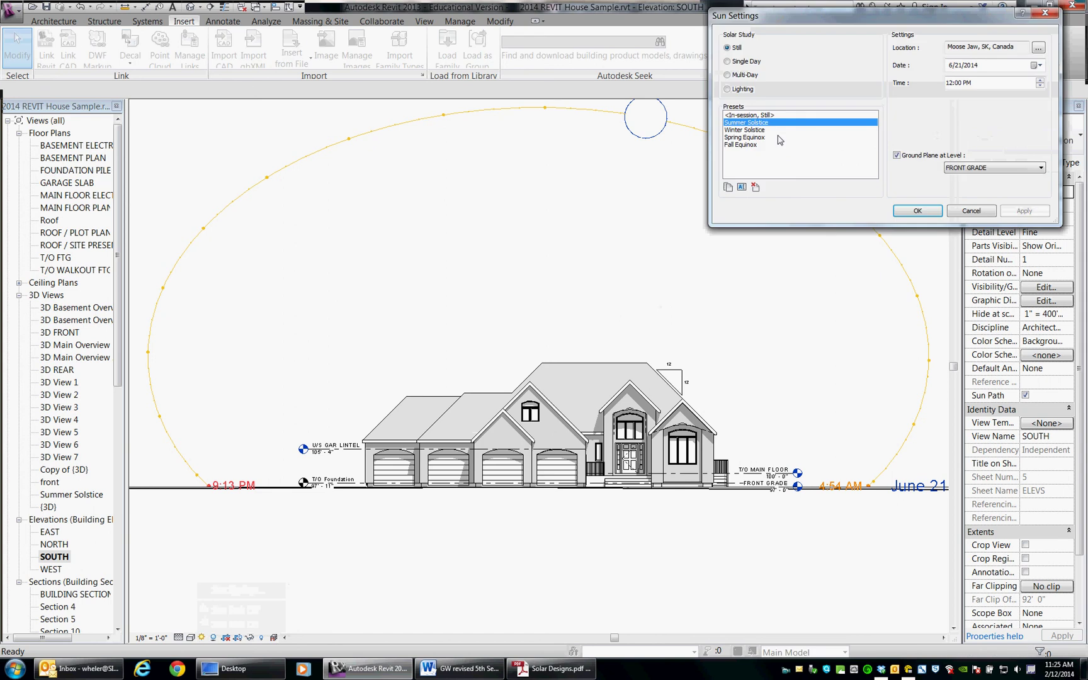
{"action": "left_click", "coordinate": [756, 129]}
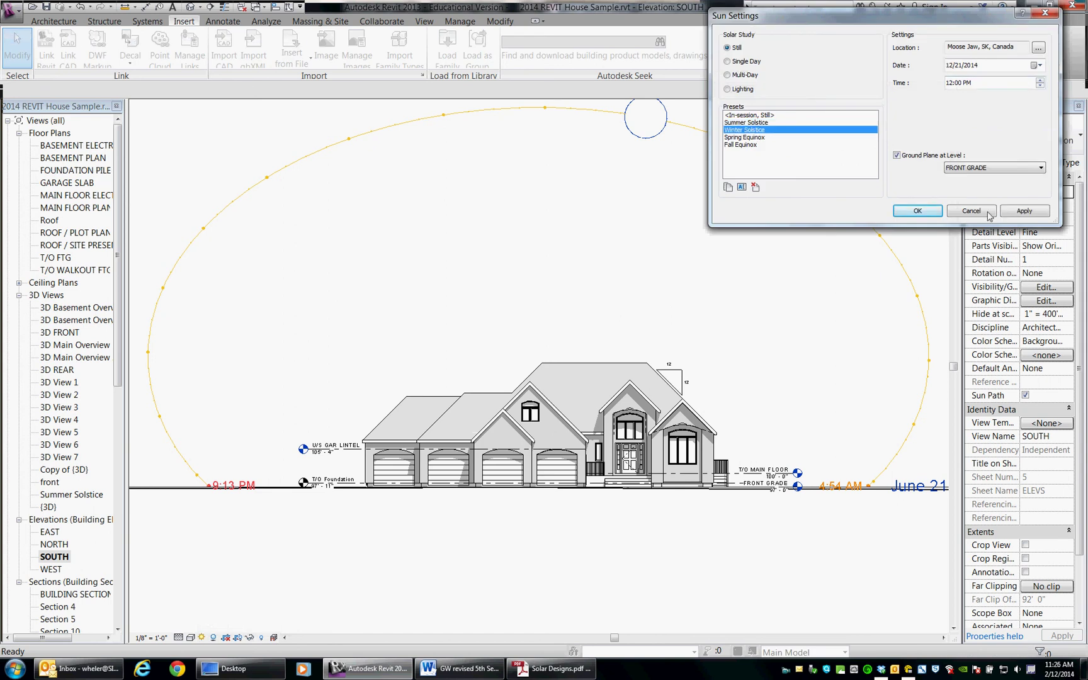
{"action": "left_click", "coordinate": [917, 210]}
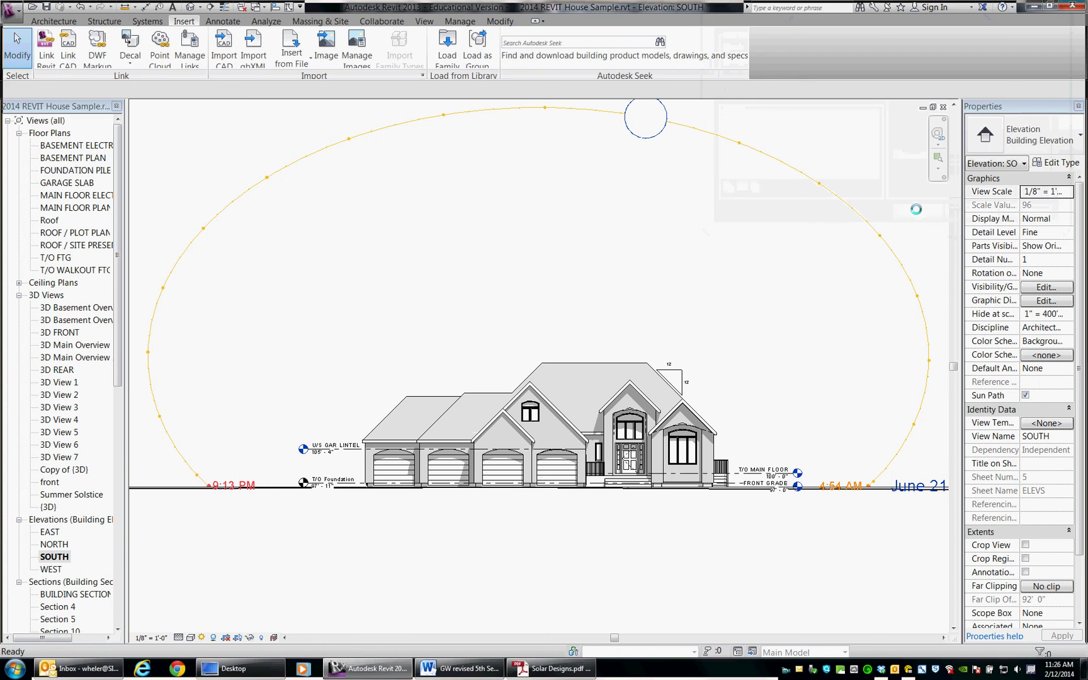